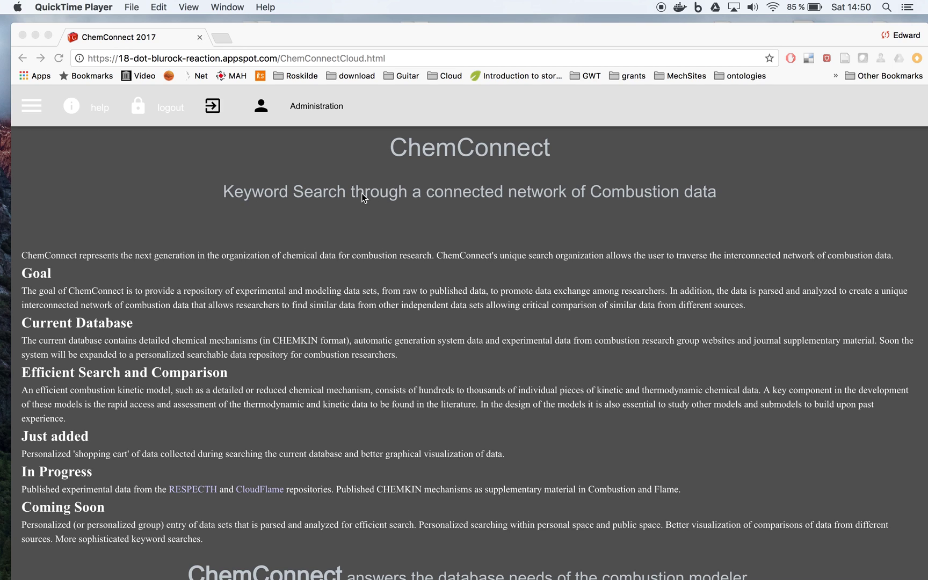
# - Pick 'Query: Enter keyword queries to database' from the operations chooser, then close the chooser
pyautogui.click(212, 106)
pyautogui.click(213, 107)
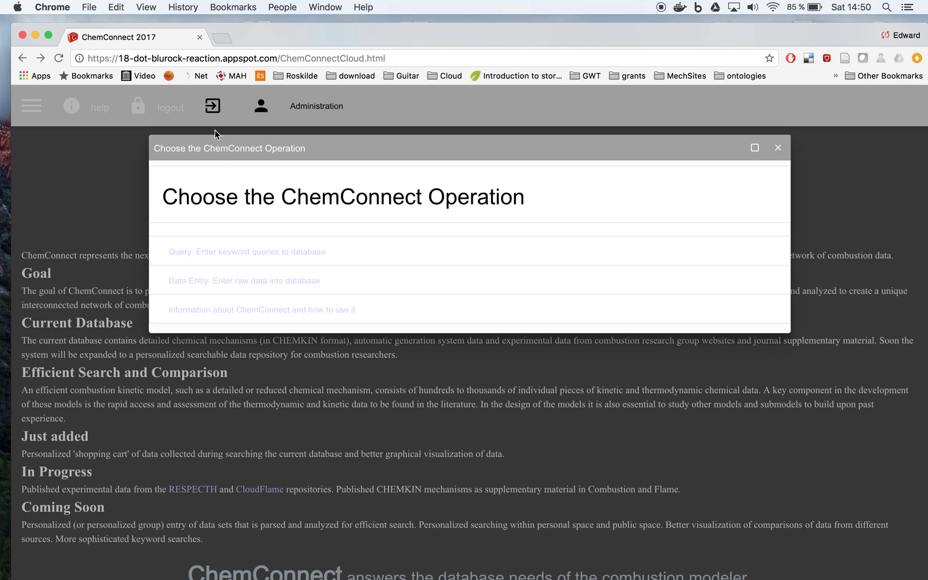
pyautogui.click(258, 257)
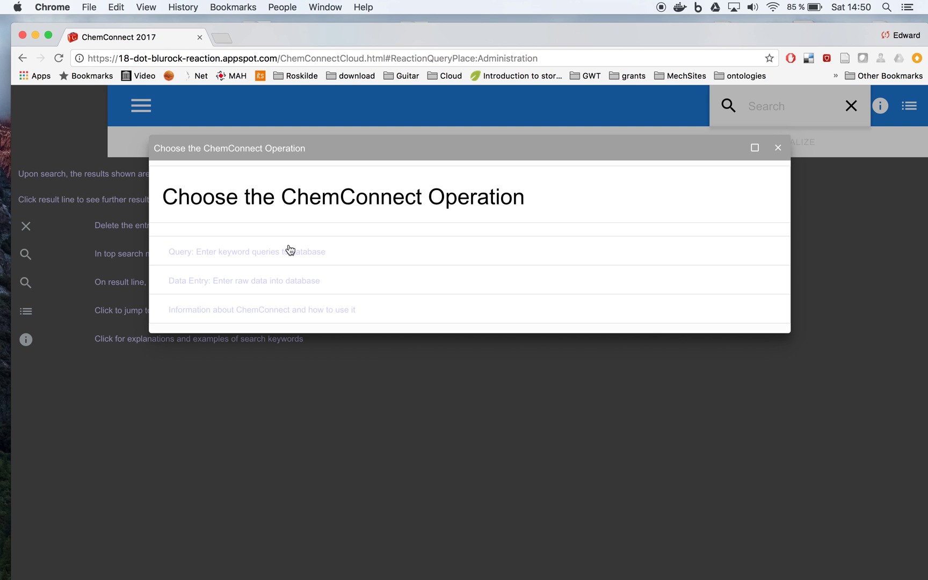
pyautogui.click(778, 148)
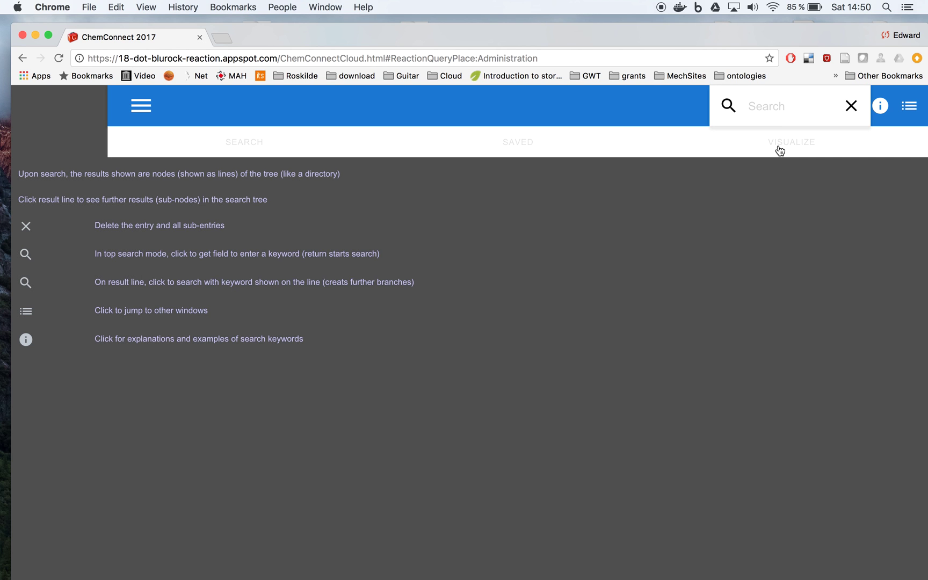
# - Search the database for the keyword CHEMKINMechanism
pyautogui.click(773, 107)
pyautogui.write('CH')
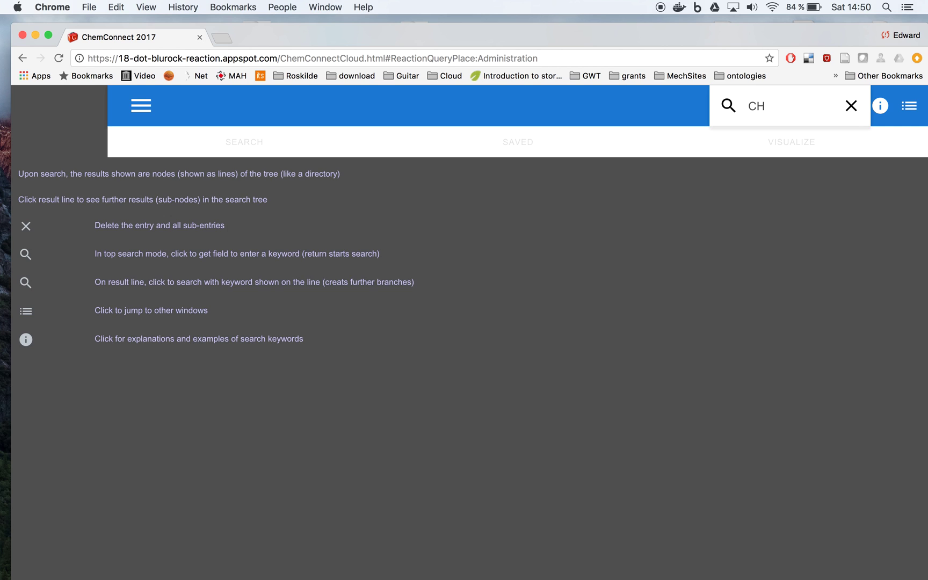
pyautogui.write('EMKINMechanism')
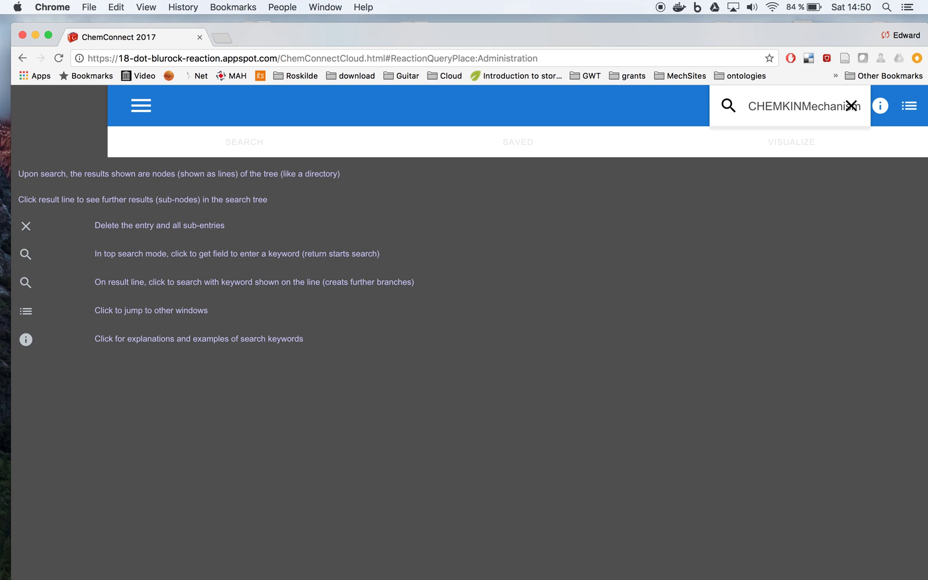
pyautogui.press('Return')
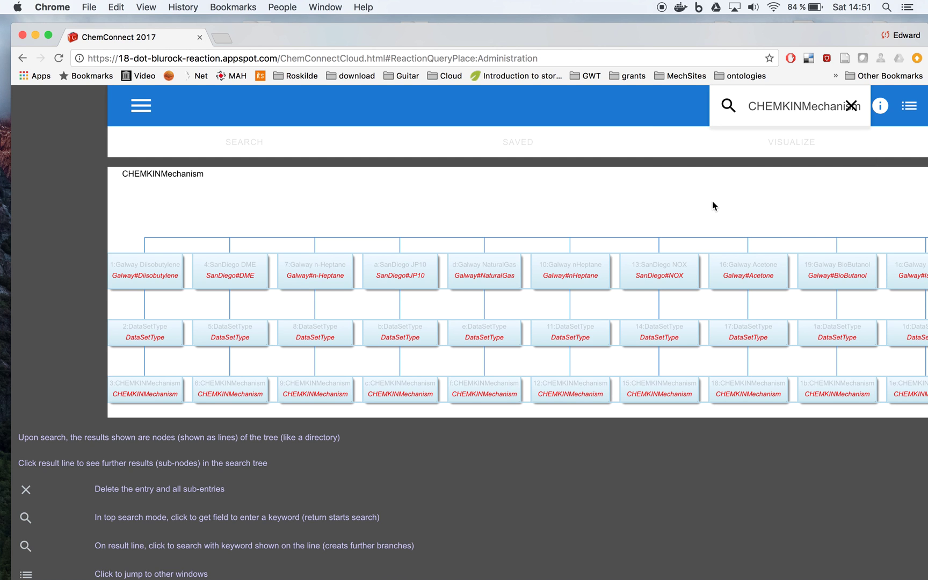
# - Scroll the result tree sideways to browse mechanisms like Galway#Acetone and SanDiego#NOX
pyautogui.hscroll(3, 711, 206)
pyautogui.hscroll(8, 711, 206)
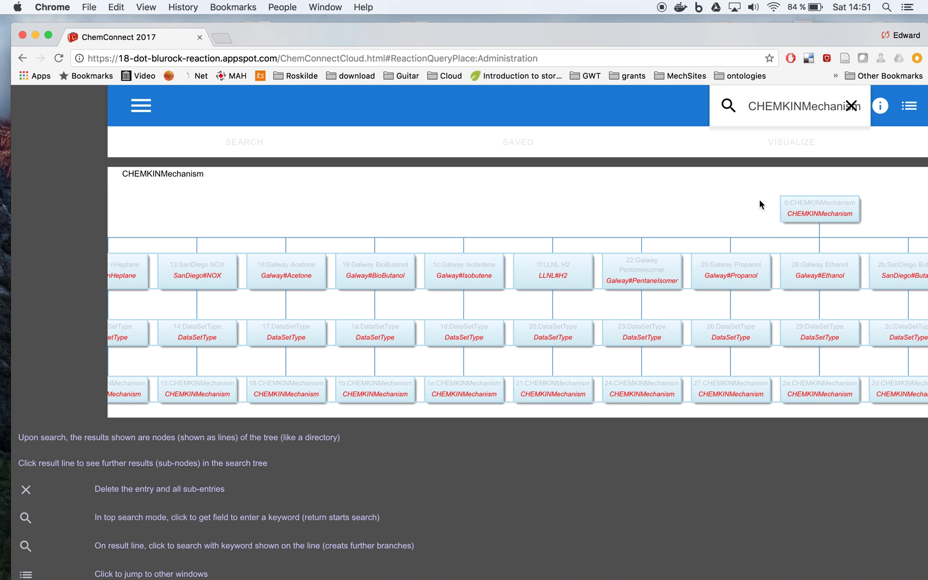
pyautogui.hscroll(-1, 616, 203)
pyautogui.hscroll(-10, 616, 202)
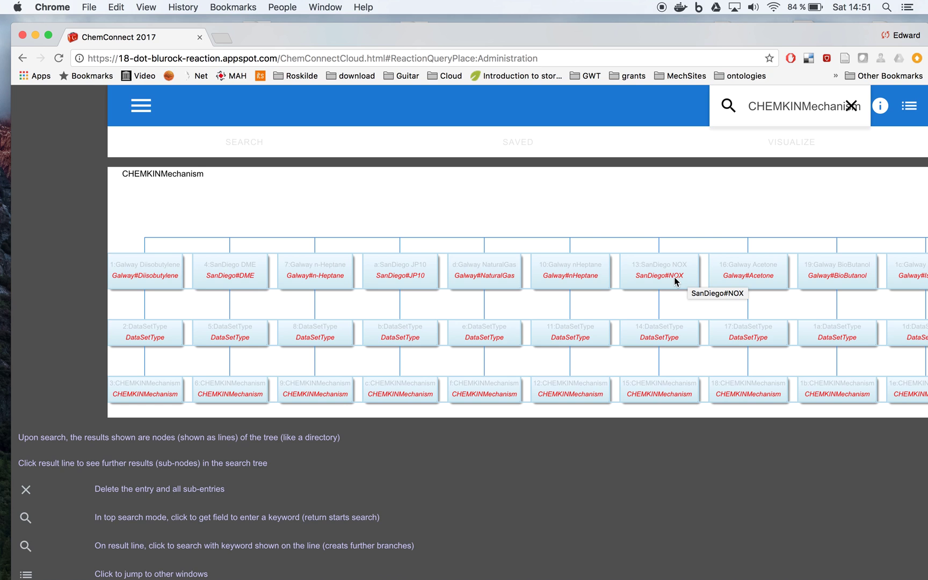
# - Search on SanDiego#NOX and display its FullDescription, SourceOfData and Keyword tree
pyautogui.click(660, 269)
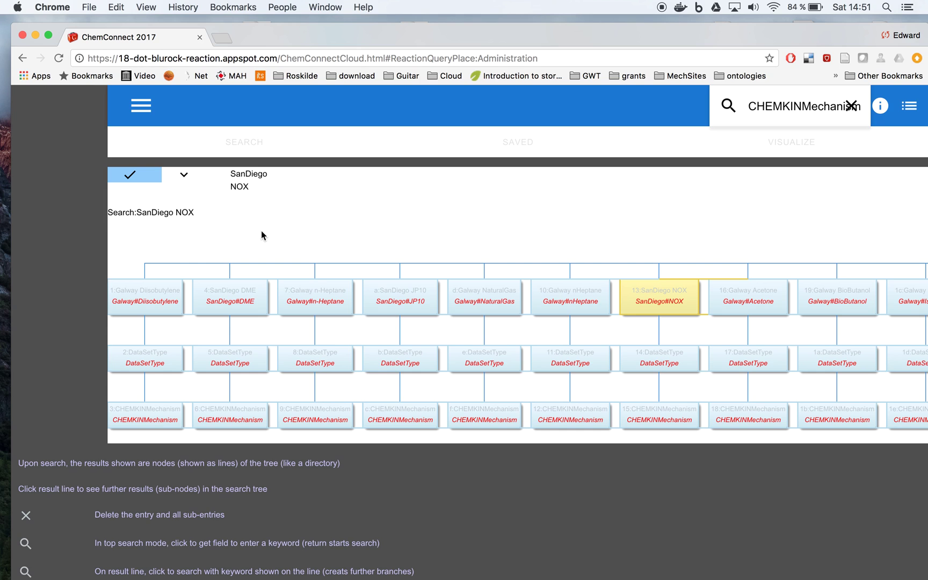
pyautogui.click(184, 176)
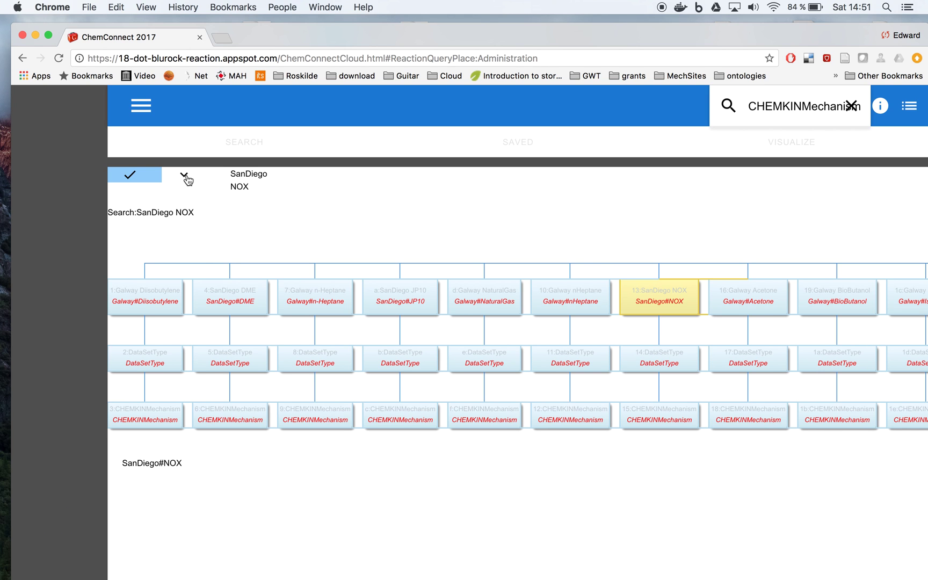
pyautogui.scroll(-3, 355, 466)
pyautogui.scroll(-3, 356, 463)
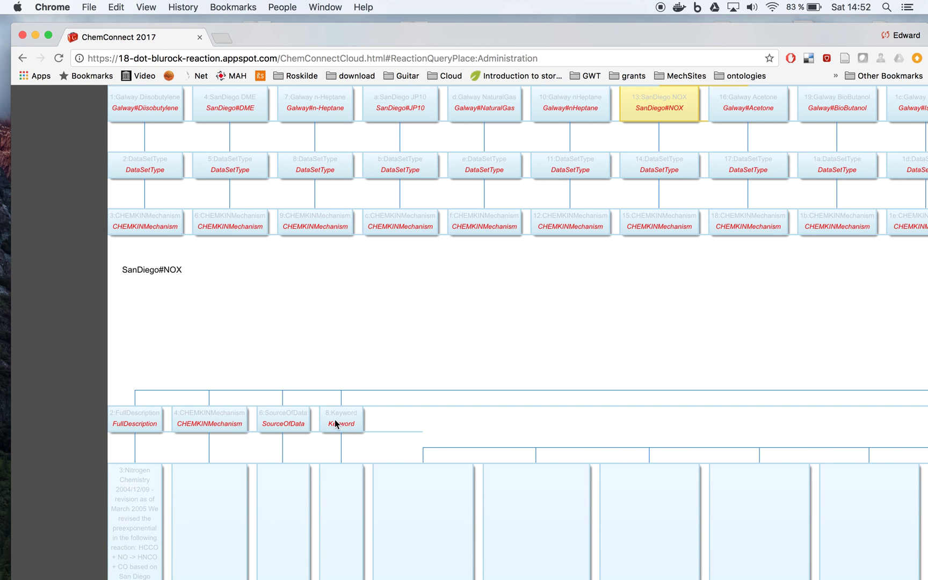
# - Browse the SanDiego#NOX reactions and search further on the no2=no+o reaction
pyautogui.scroll(-10, 391, 353)
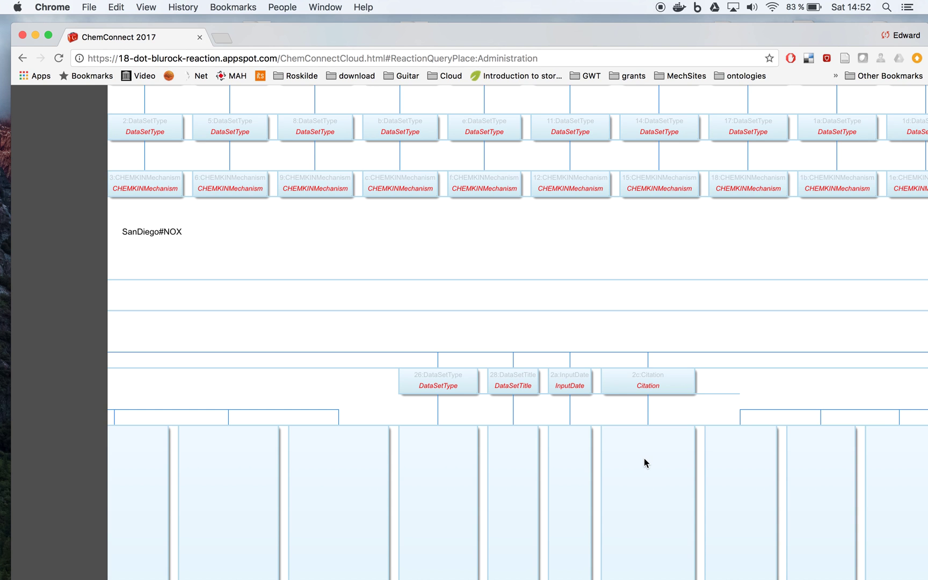
pyautogui.scroll(-6, 644, 459)
pyautogui.scroll(4, 644, 458)
pyautogui.scroll(4, 643, 458)
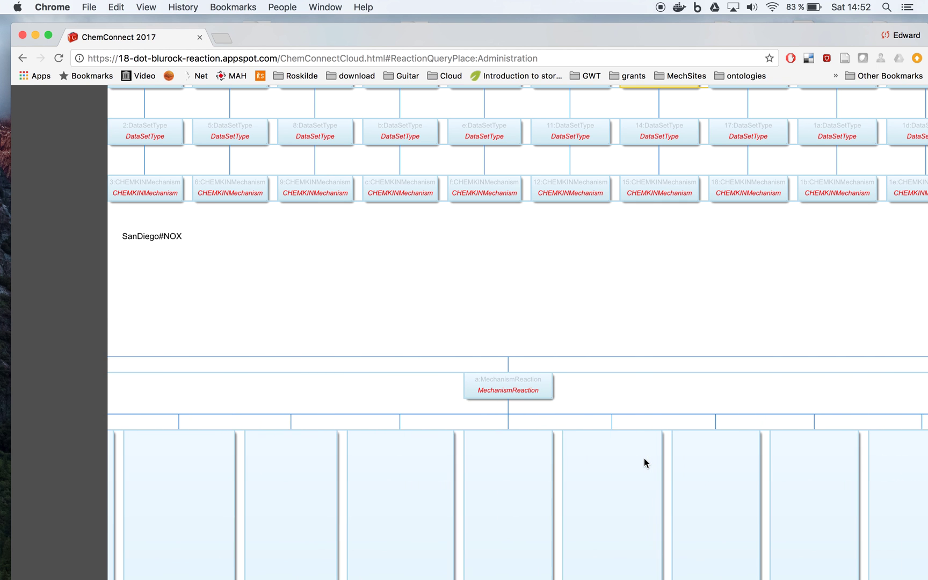
pyautogui.scroll(-8, 599, 433)
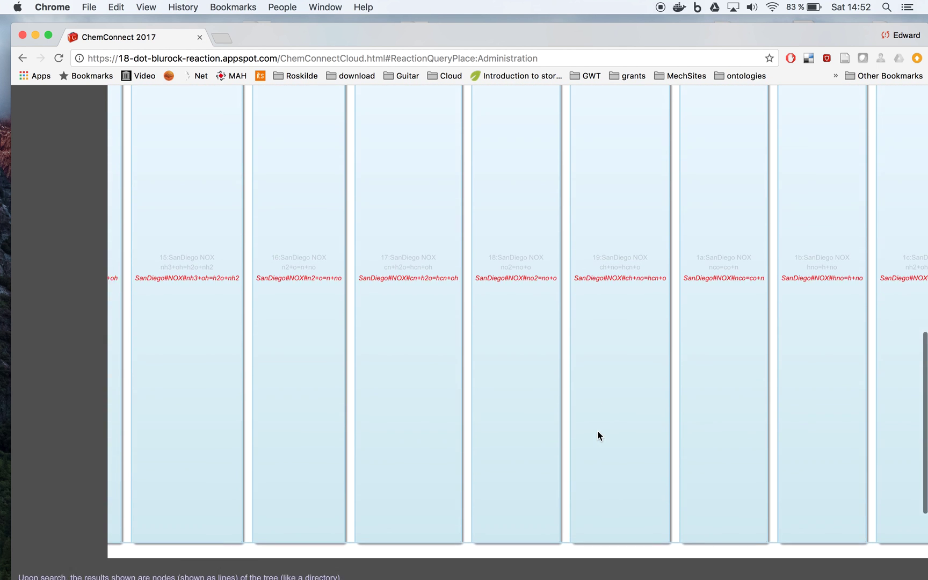
pyautogui.scroll(-2, 599, 435)
pyautogui.scroll(3, 599, 435)
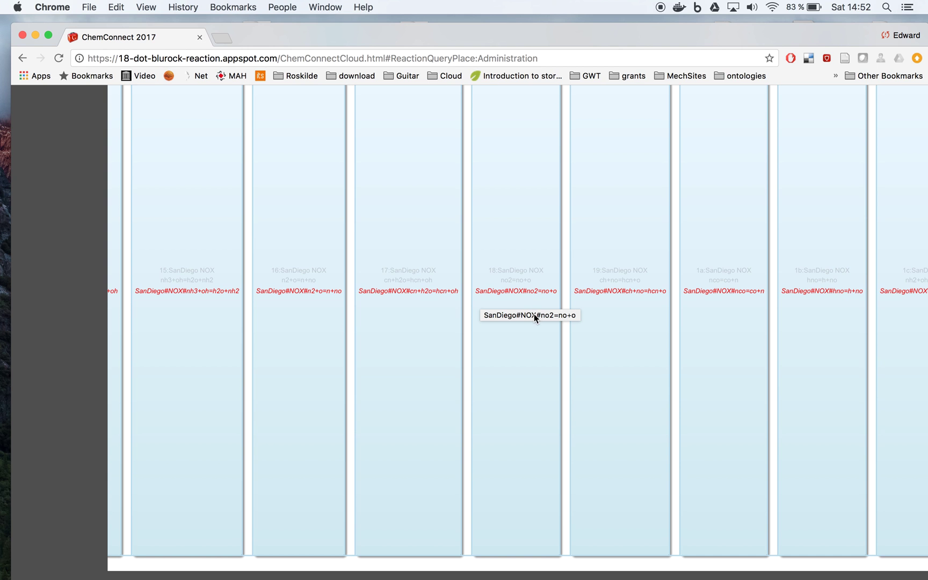
pyautogui.scroll(5, 534, 314)
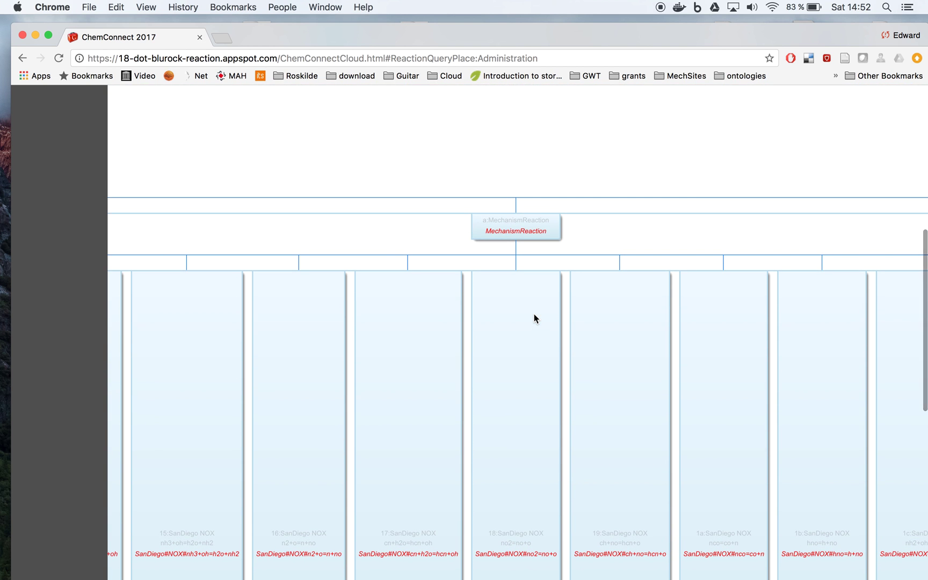
pyautogui.scroll(1, 533, 314)
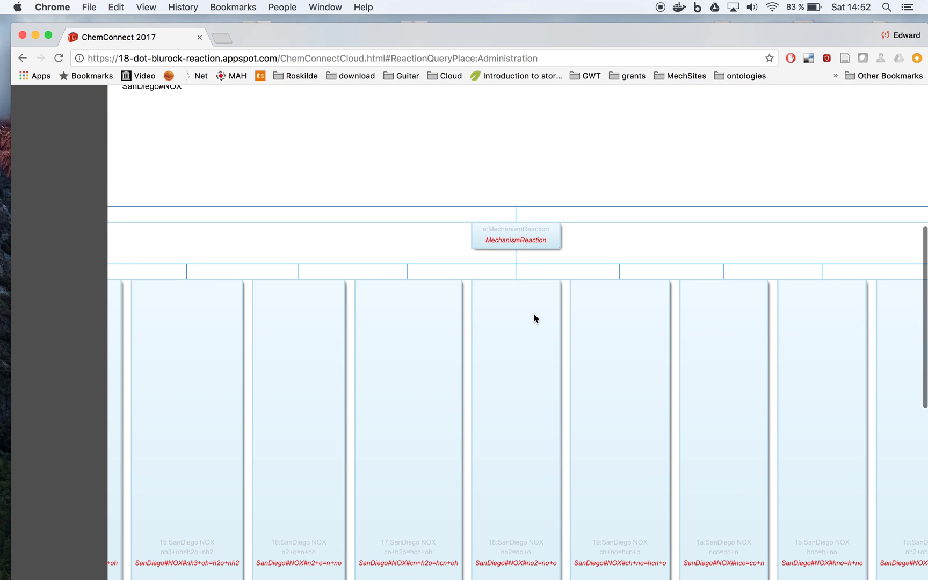
pyautogui.click(519, 344)
# - Review the no2=no+o result tree and search further on its NO product
pyautogui.scroll(2, 488, 209)
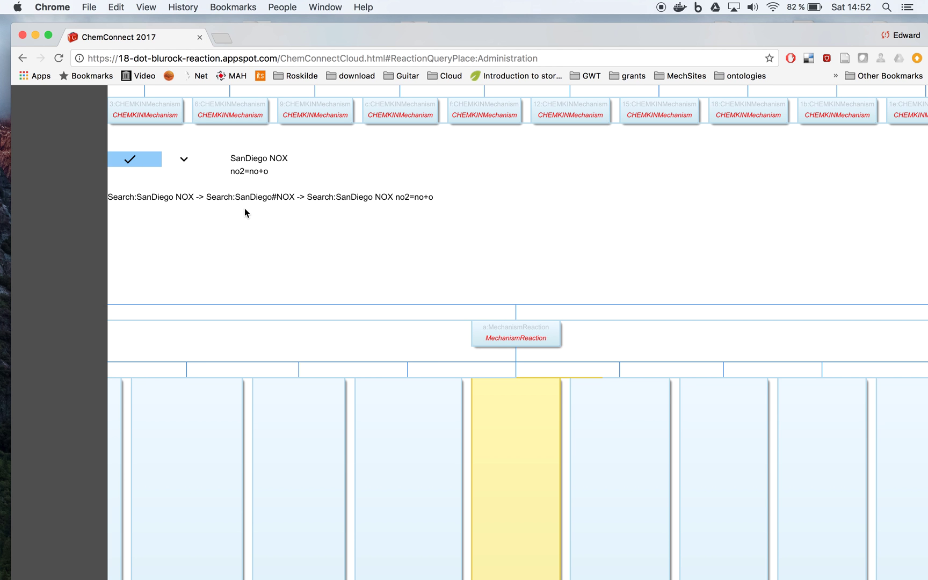
pyautogui.scroll(-15, 255, 218)
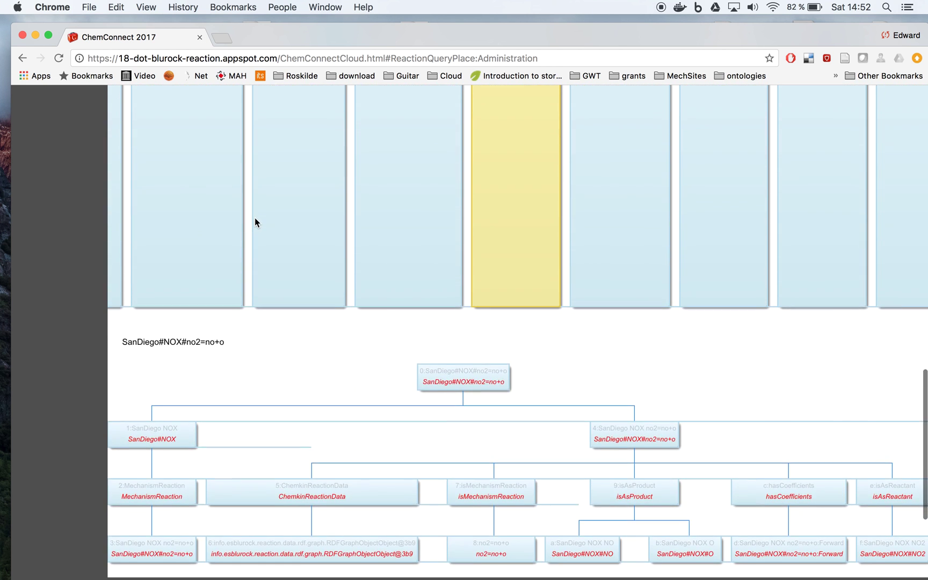
pyautogui.scroll(-3, 255, 222)
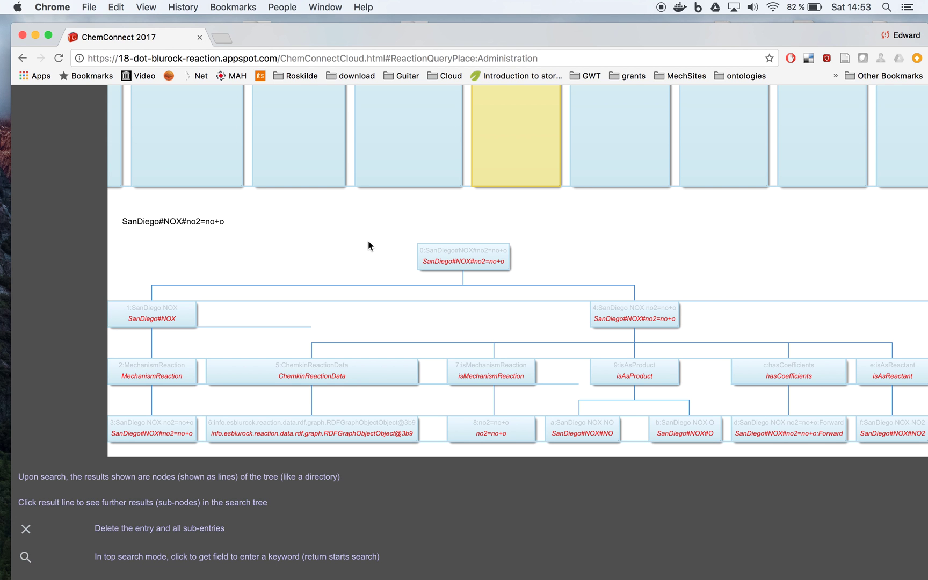
pyautogui.scroll(-2, 369, 245)
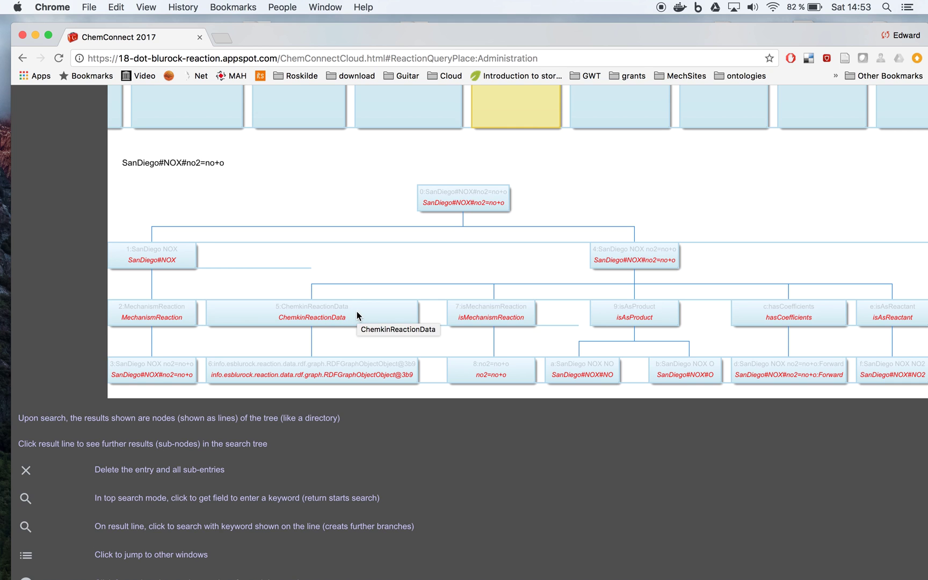
pyautogui.click(583, 373)
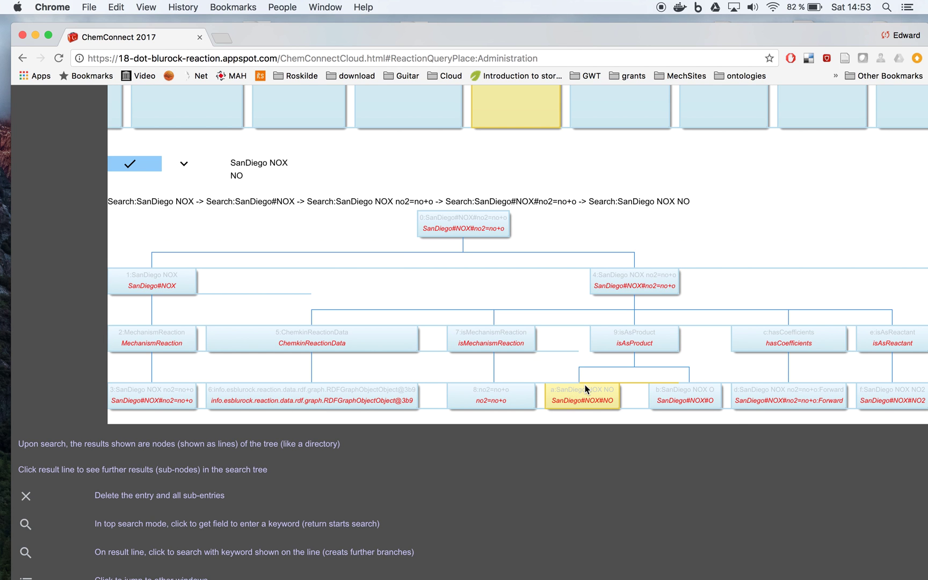
# - Show the SanDiego#NOX#NO result tree, scroll across it, and swipe back to the home page
pyautogui.click(184, 166)
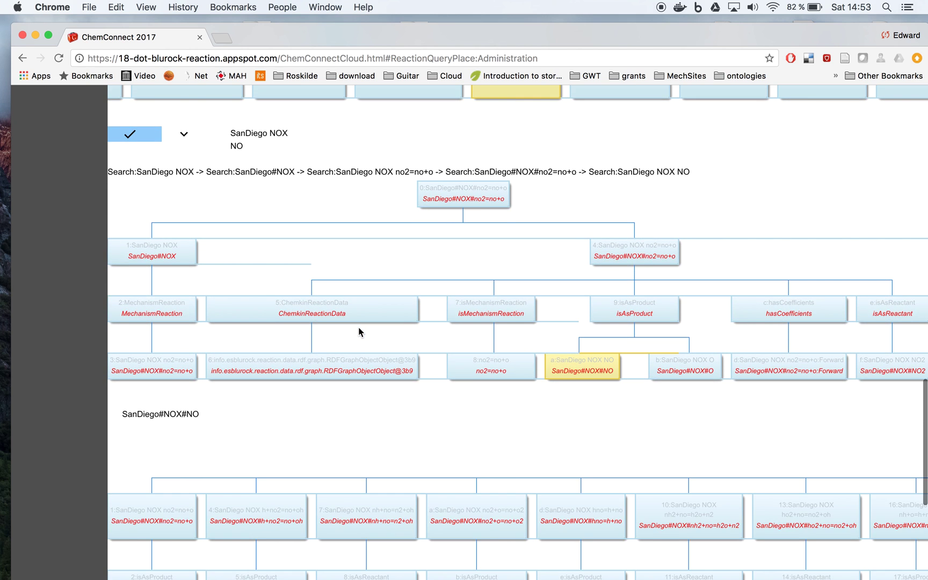
pyautogui.scroll(-5, 358, 327)
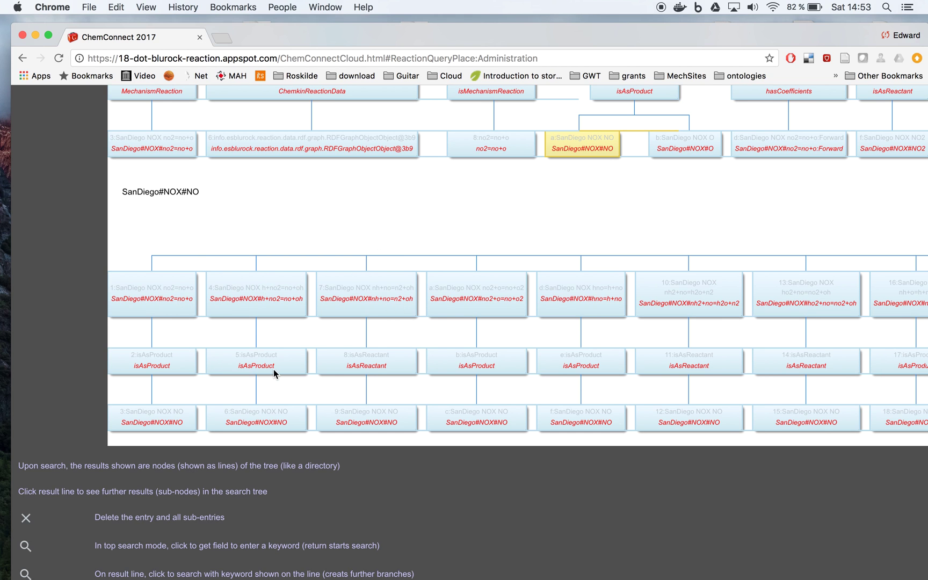
pyautogui.hscroll(15, 514, 374)
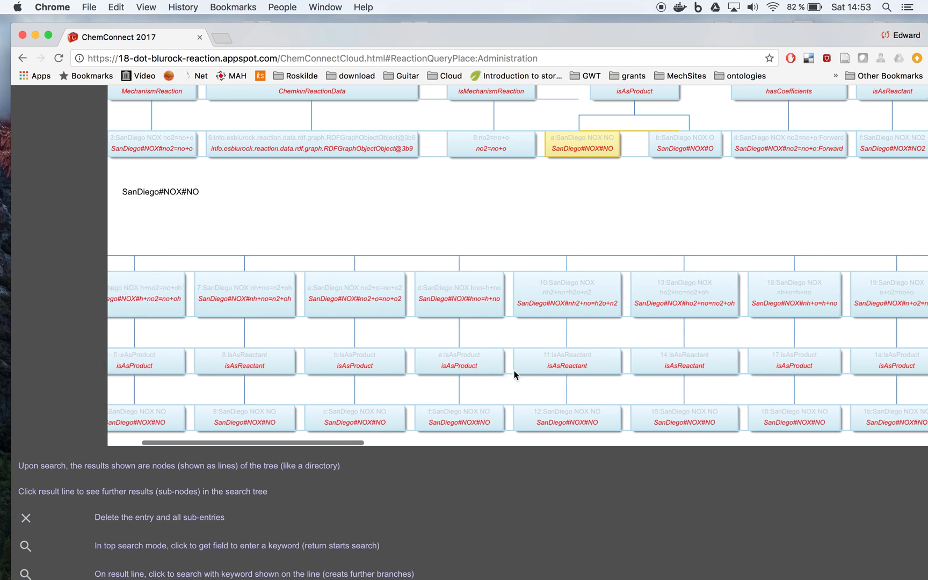
pyautogui.hscroll(20, 514, 374)
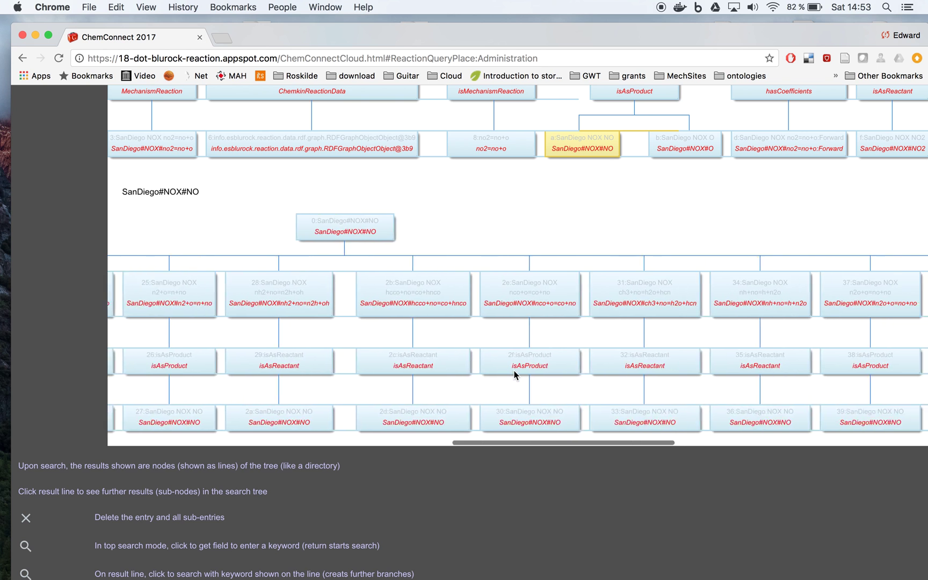
pyautogui.hscroll(8, 514, 374)
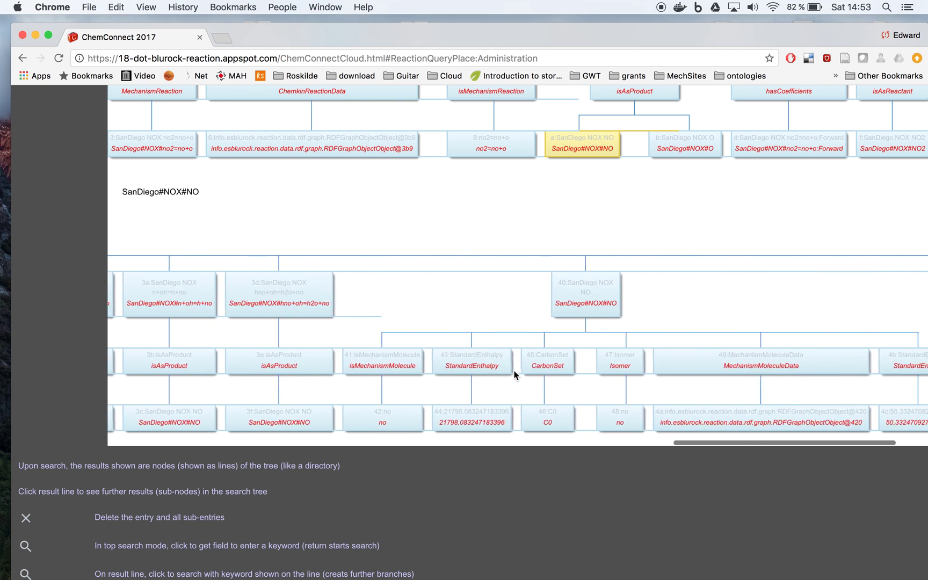
pyautogui.hscroll(-3, 685, 313)
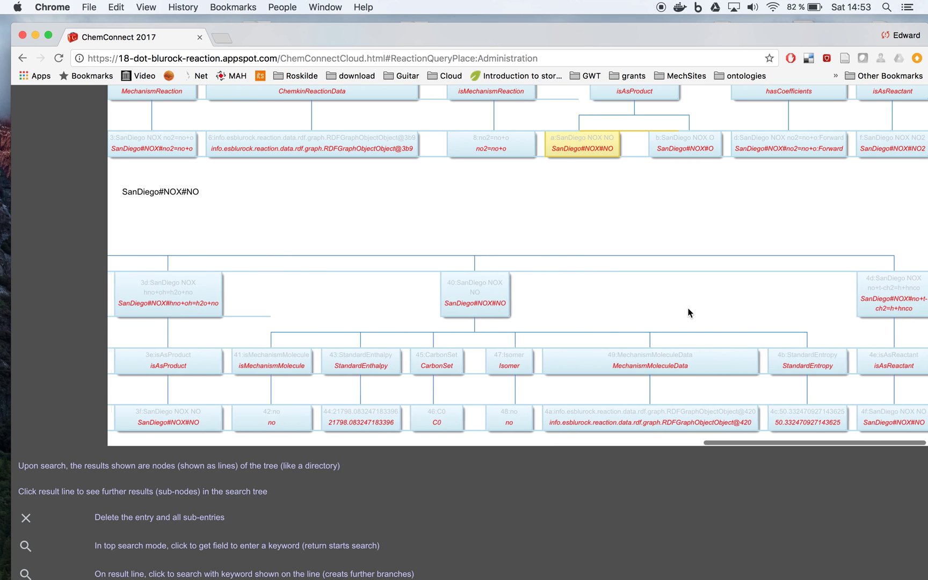
pyautogui.hscroll(-1, 690, 313)
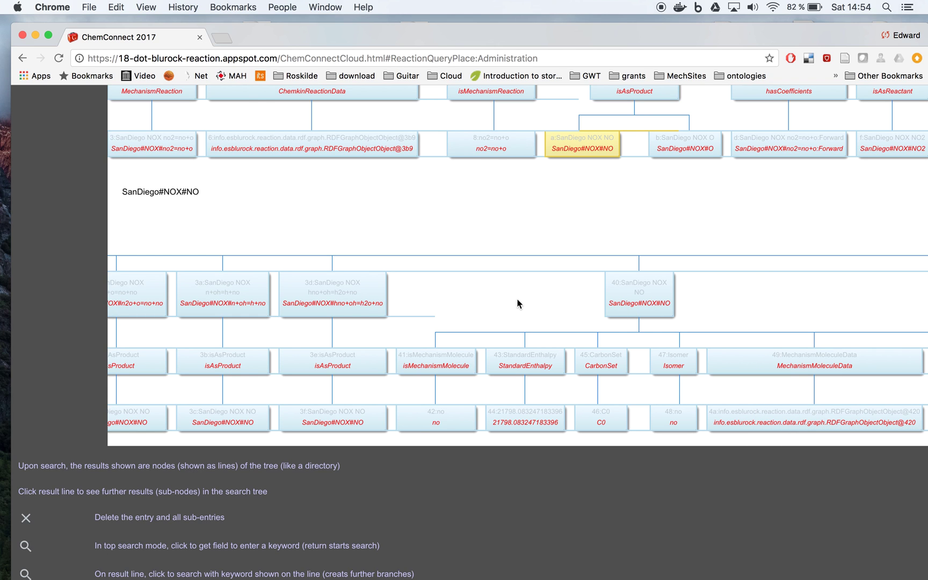
pyautogui.hscroll(-15, 517, 304)
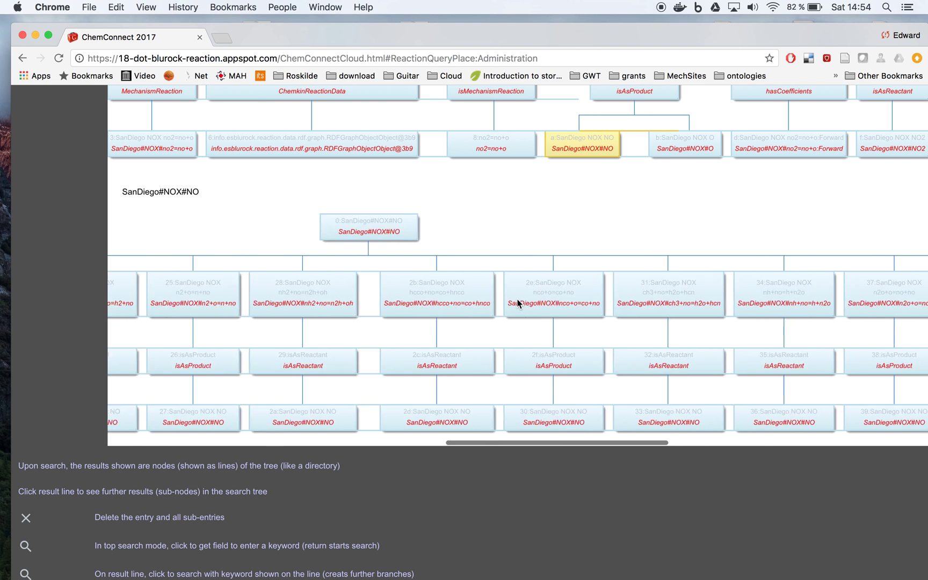
pyautogui.hscroll(-10, 517, 304)
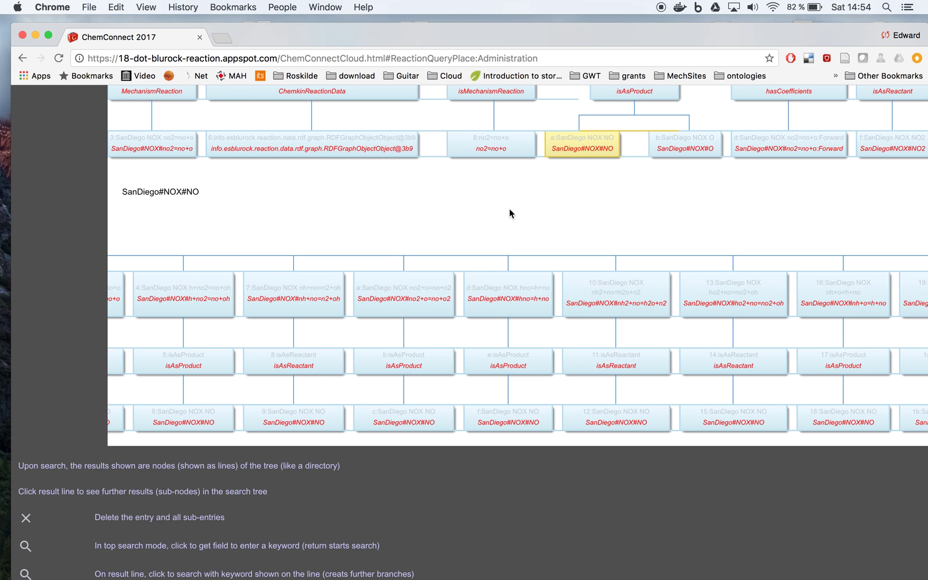
pyautogui.hscroll(-5, 509, 213)
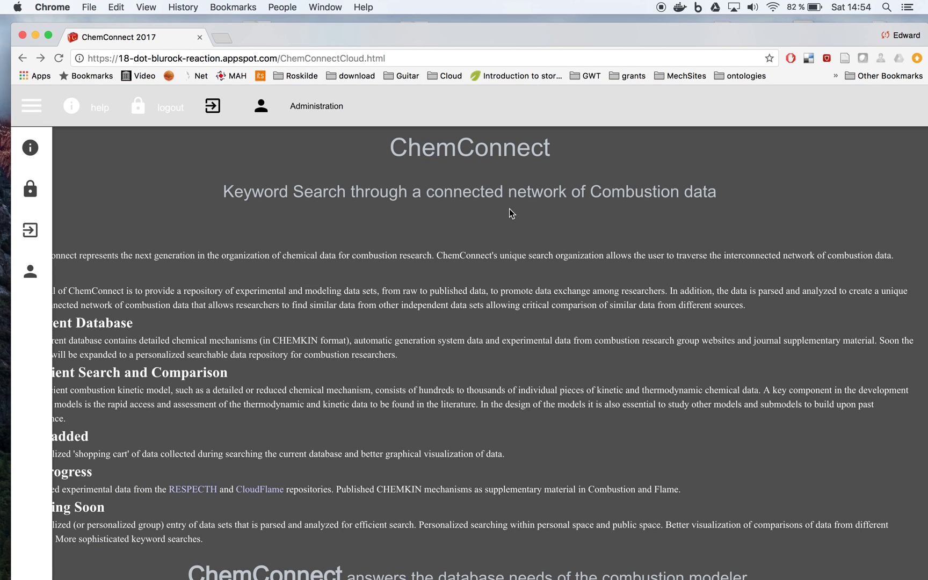